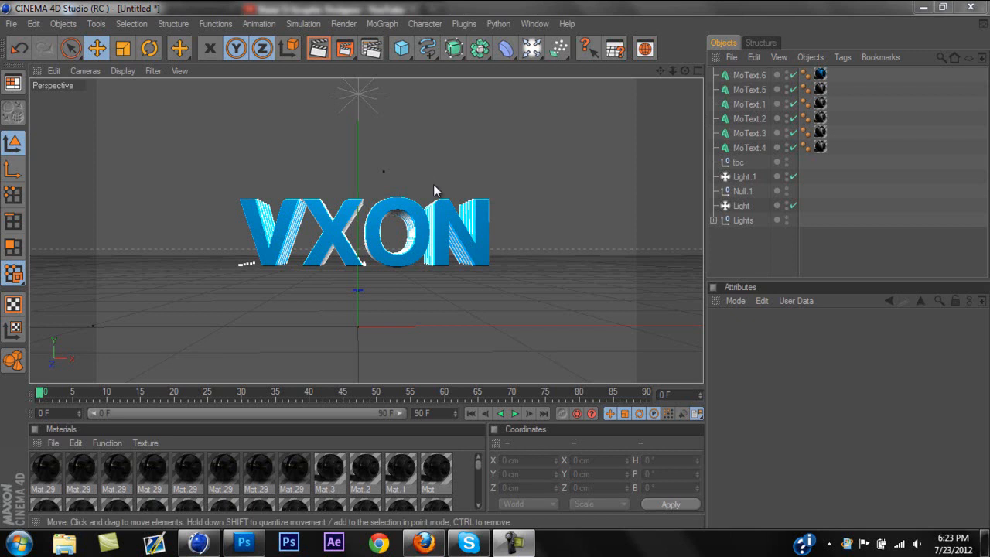
Step: Add a Random effector to the scene from the MoGraph effector list
{"action": "mouse_move", "coordinate": [686, 71]}
{"action": "left_mouse_down"}
{"action": "mouse_move", "coordinate": [493, 265]}
{"action": "mouse_move", "coordinate": [500, 281]}
{"action": "mouse_move", "coordinate": [497, 270]}
{"action": "left_mouse_up"}
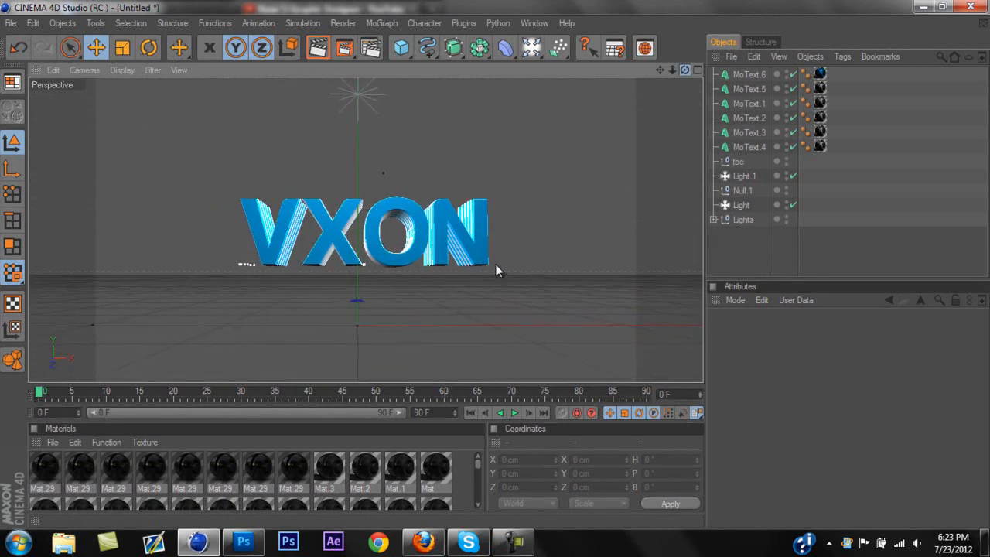
{"action": "left_click_drag", "start_coordinate": [662, 70], "coordinate": [496, 271]}
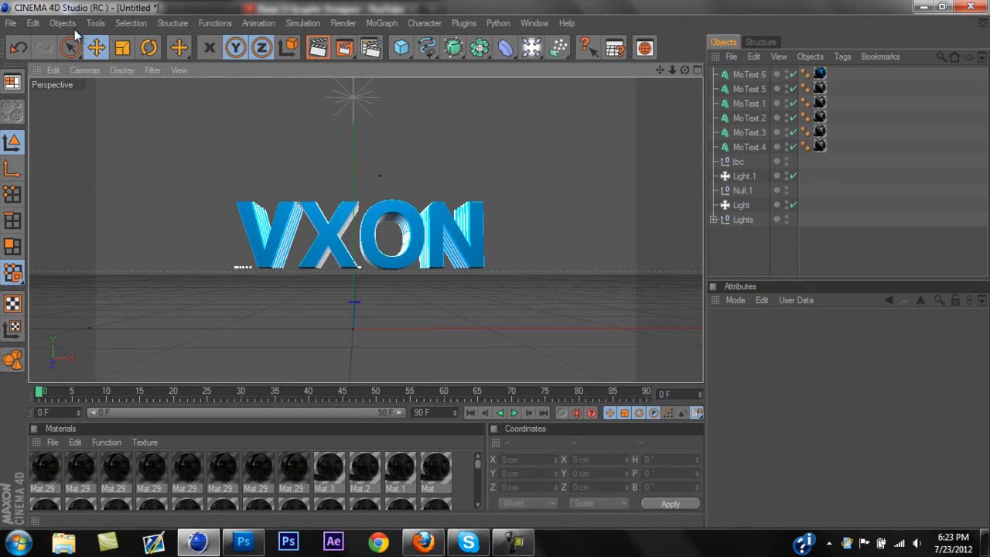
{"action": "left_click", "coordinate": [381, 23]}
{"action": "mouse_move", "coordinate": [410, 44]}
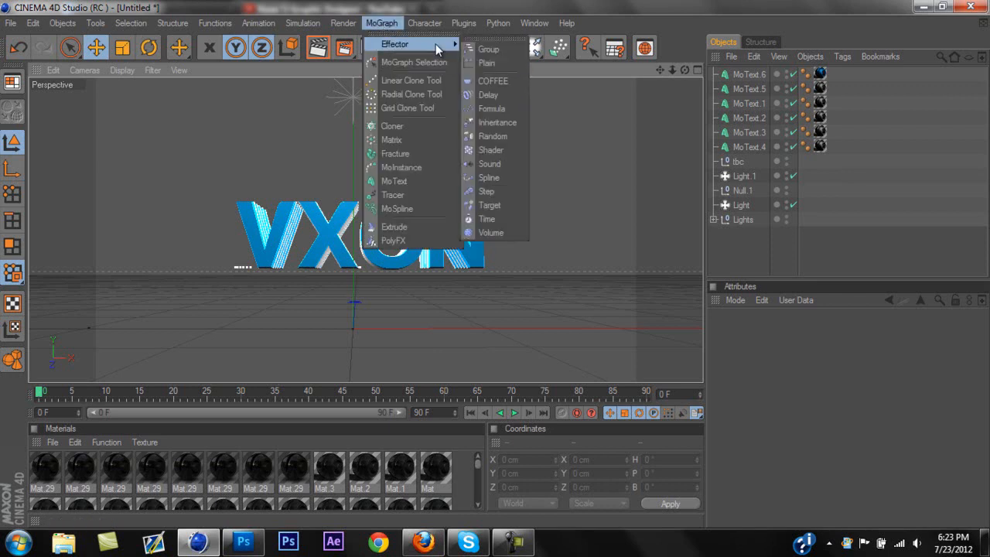
{"action": "left_click", "coordinate": [493, 136]}
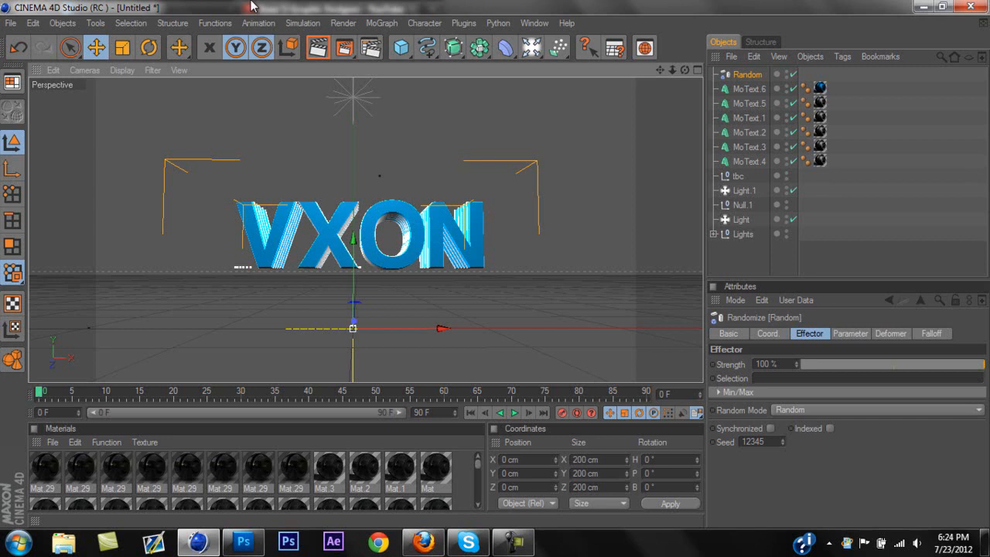
Step: Add an empty Null object at the top of the scene, above the Random effector
{"action": "left_click", "coordinate": [62, 24]}
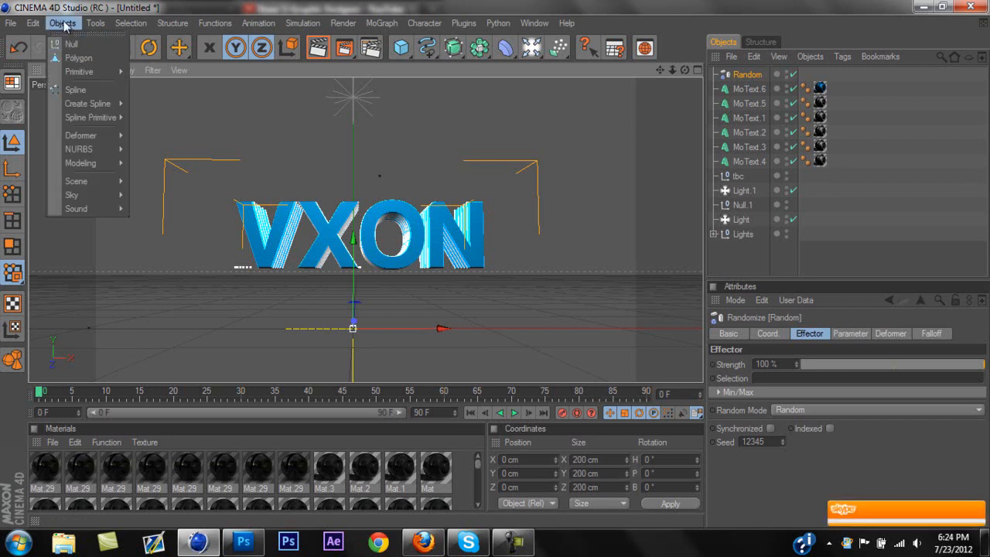
{"action": "left_click", "coordinate": [66, 23]}
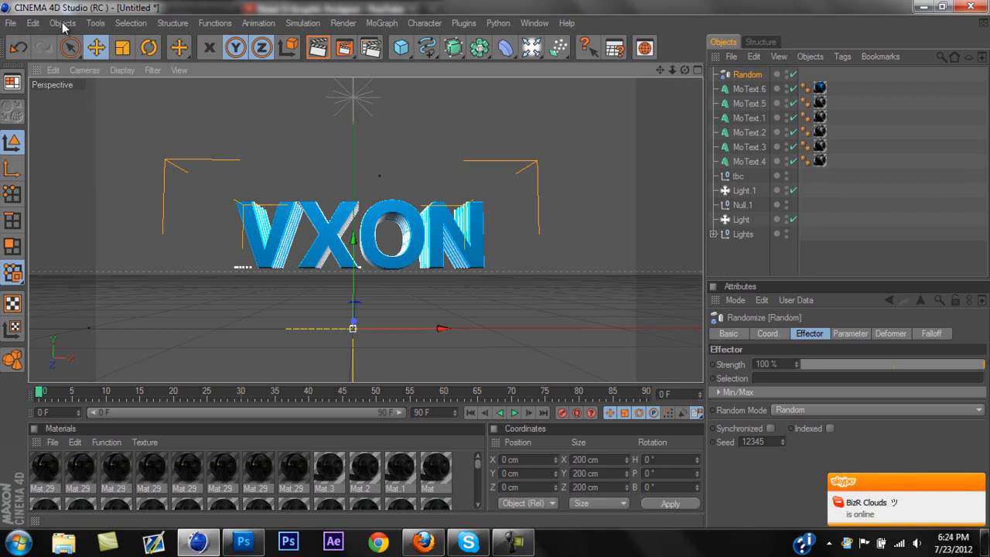
{"action": "left_click", "coordinate": [64, 26]}
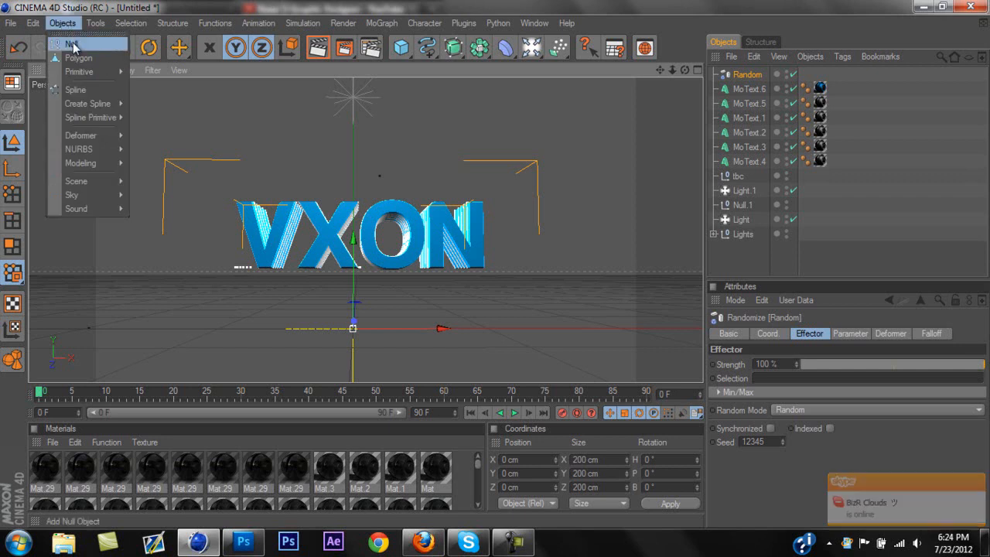
{"action": "left_click", "coordinate": [71, 44]}
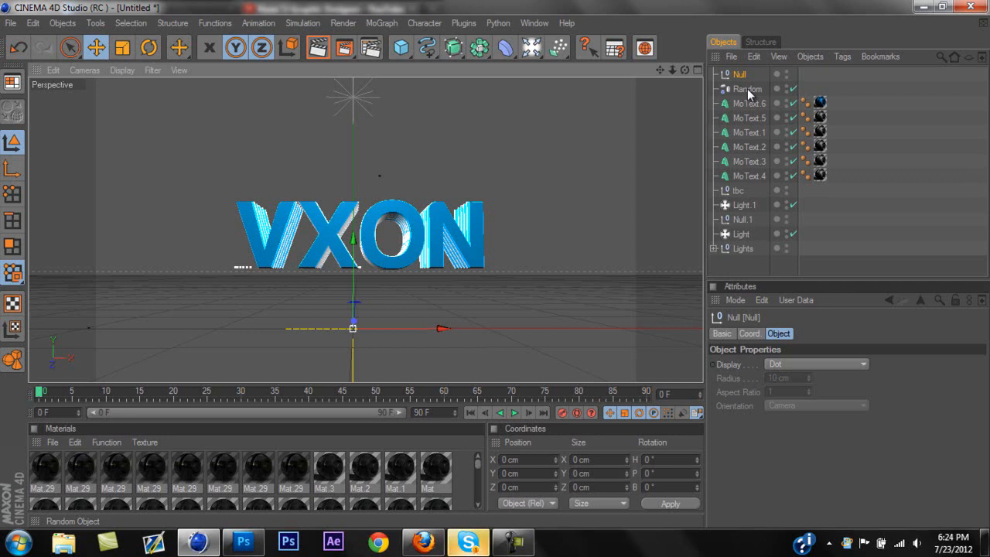
Step: Set the Random effector's strength to 1% and its seed to 0
{"action": "left_click", "coordinate": [747, 90]}
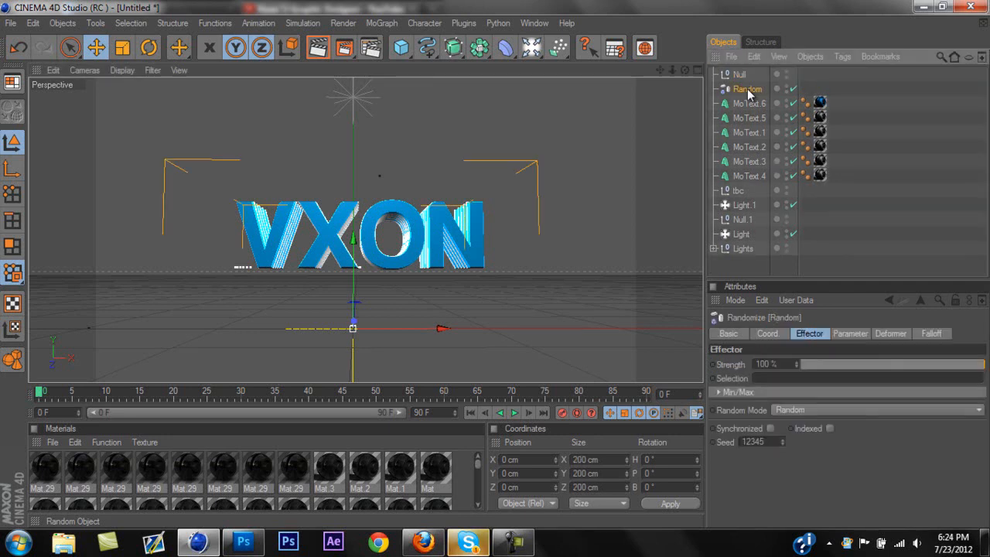
{"action": "left_click", "coordinate": [770, 365]}
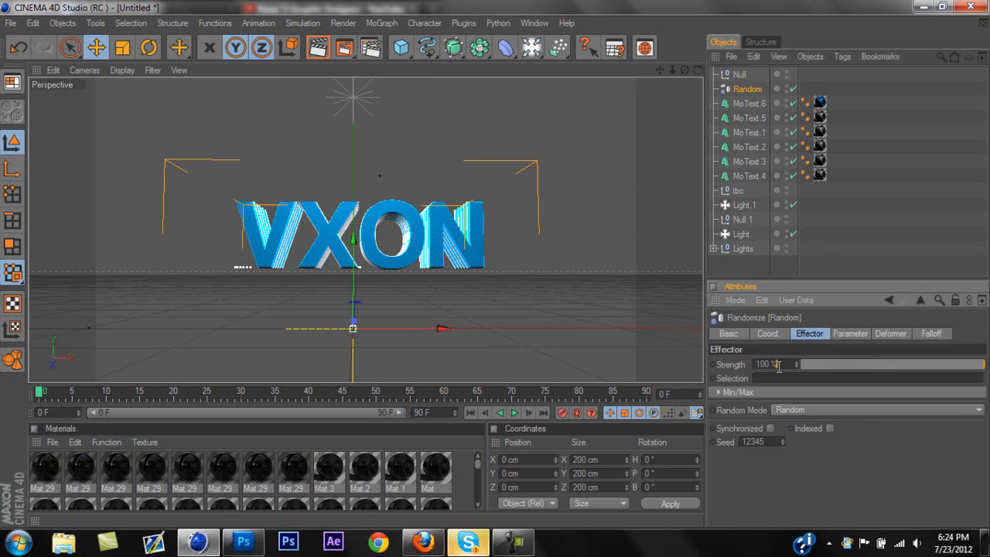
{"action": "type", "text": "1"}
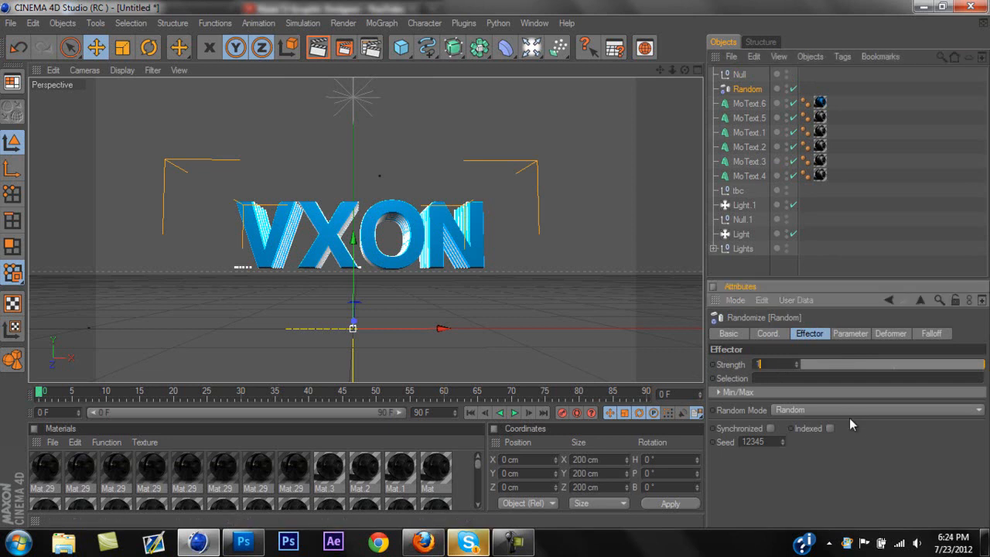
{"action": "key", "text": "Return"}
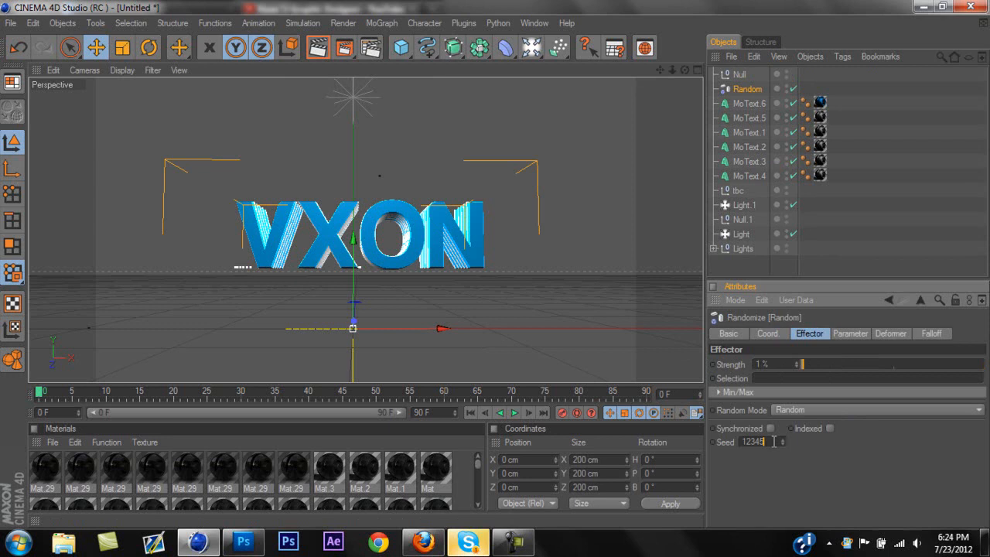
{"action": "left_click", "coordinate": [766, 441]}
{"action": "type", "text": "0"}
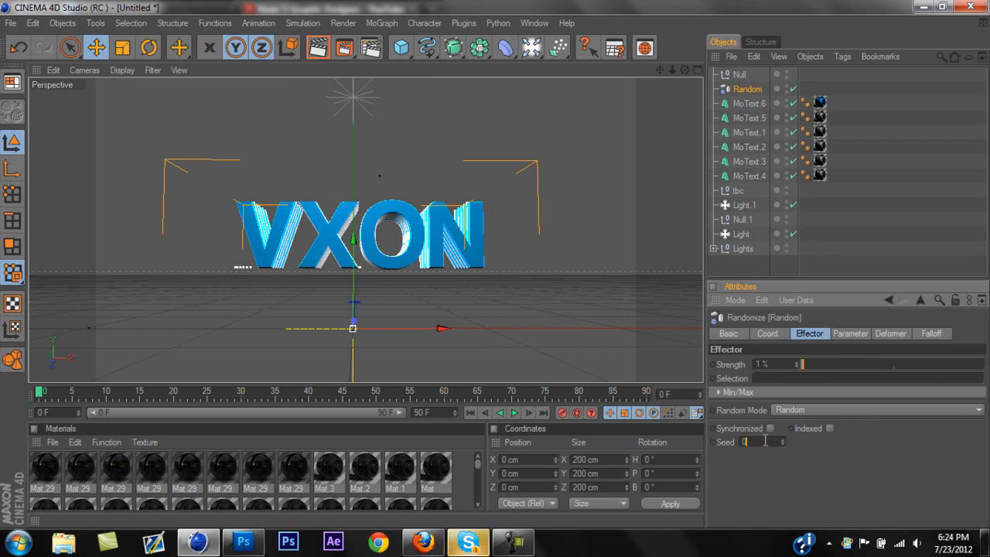
{"action": "left_click", "coordinate": [821, 473]}
Step: Set the effector's position offset to 30 cm on X, Y and Z
{"action": "left_click", "coordinate": [851, 335]}
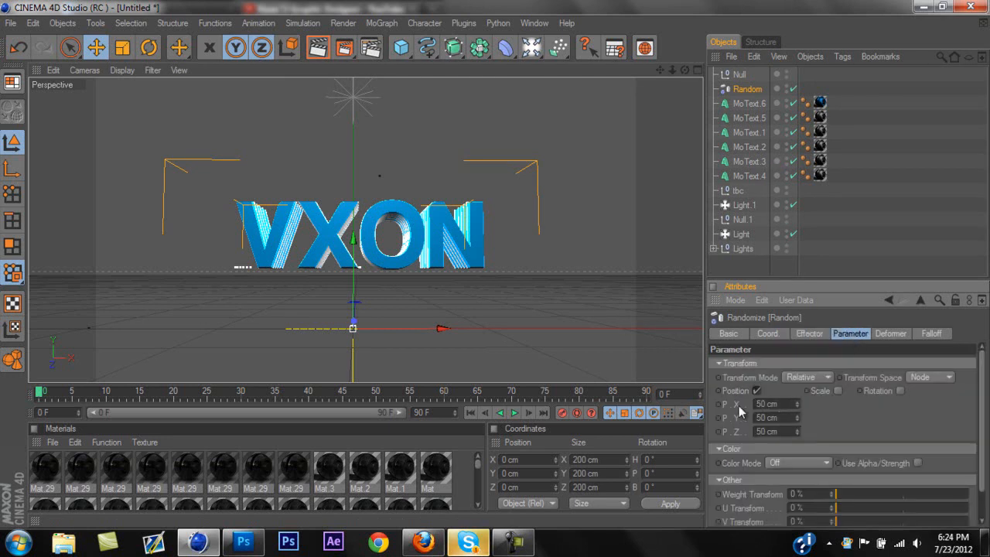
{"action": "left_click", "coordinate": [786, 403]}
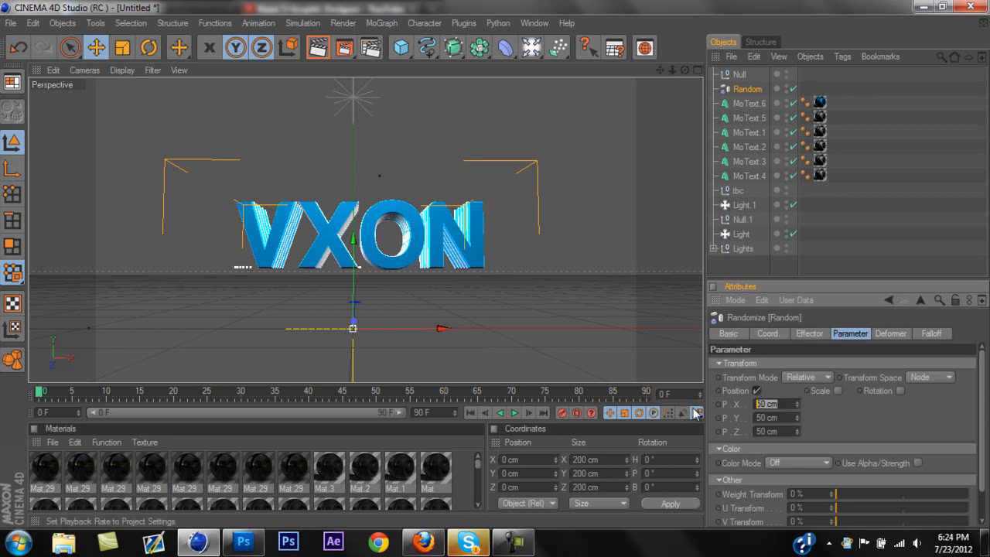
{"action": "type", "text": "30"}
{"action": "key", "text": "Tab"}
{"action": "type", "text": "30"}
{"action": "key", "text": "Tab"}
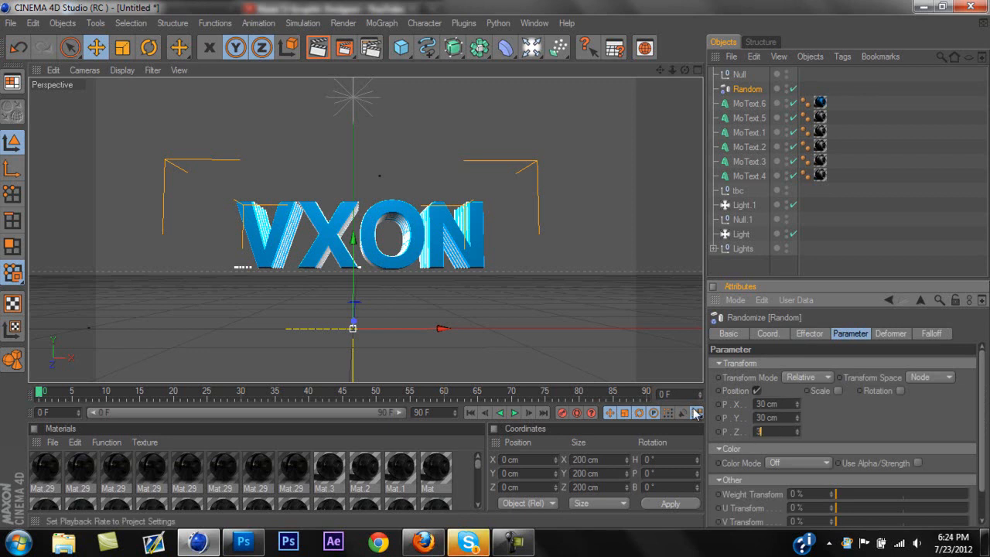
{"action": "type", "text": "30"}
{"action": "key", "text": "Return"}
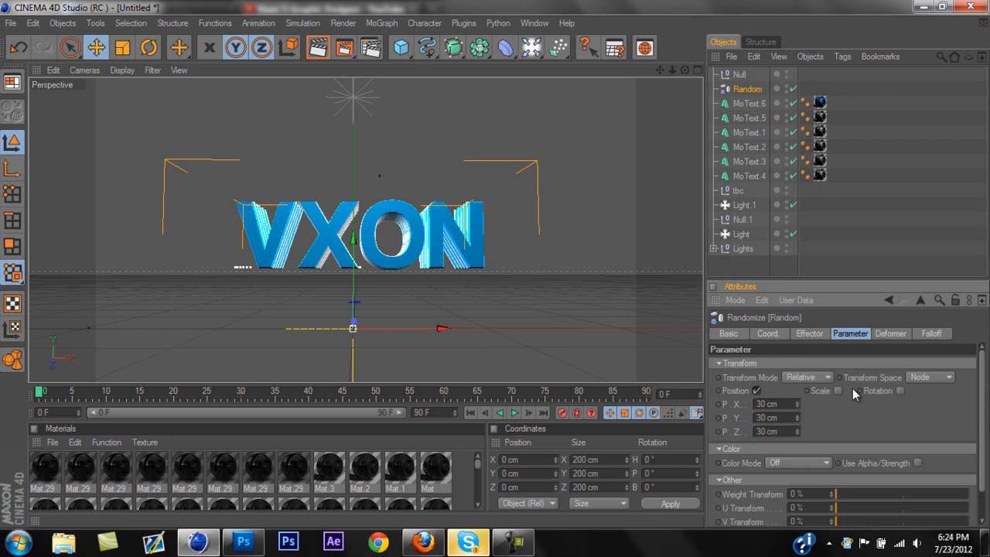
Step: Set the effector's deformation mode to Point and return to its strength settings
{"action": "left_click", "coordinate": [898, 334]}
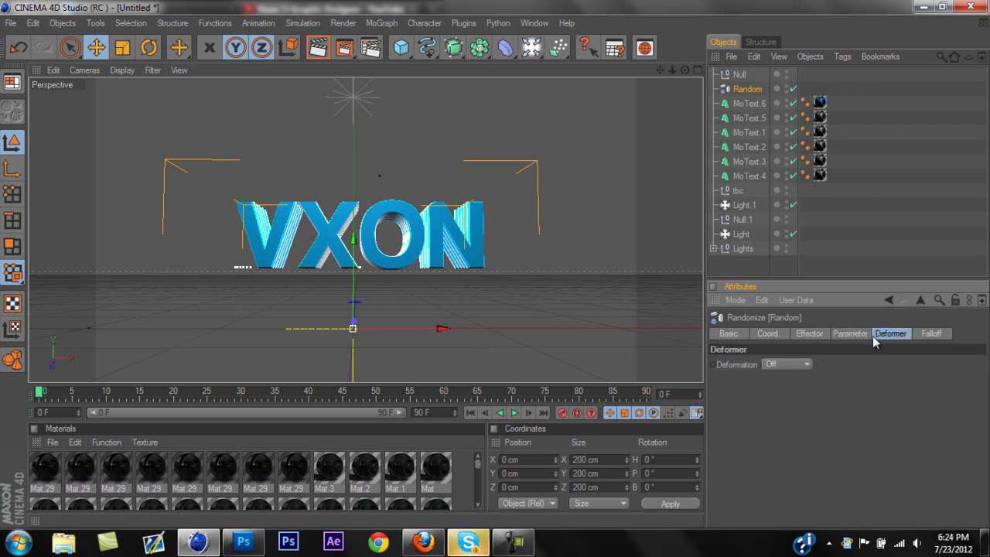
{"action": "left_click", "coordinate": [767, 364]}
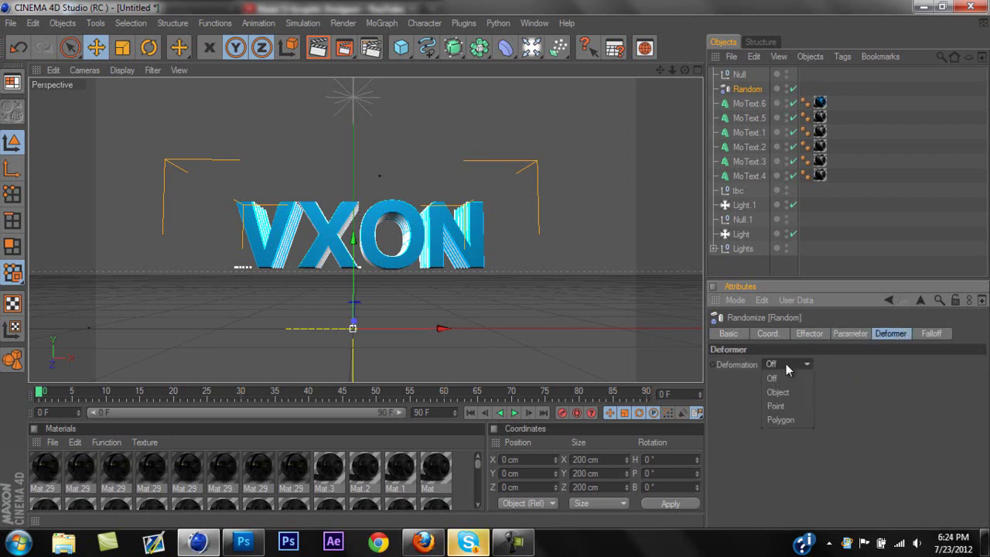
{"action": "left_click", "coordinate": [791, 407]}
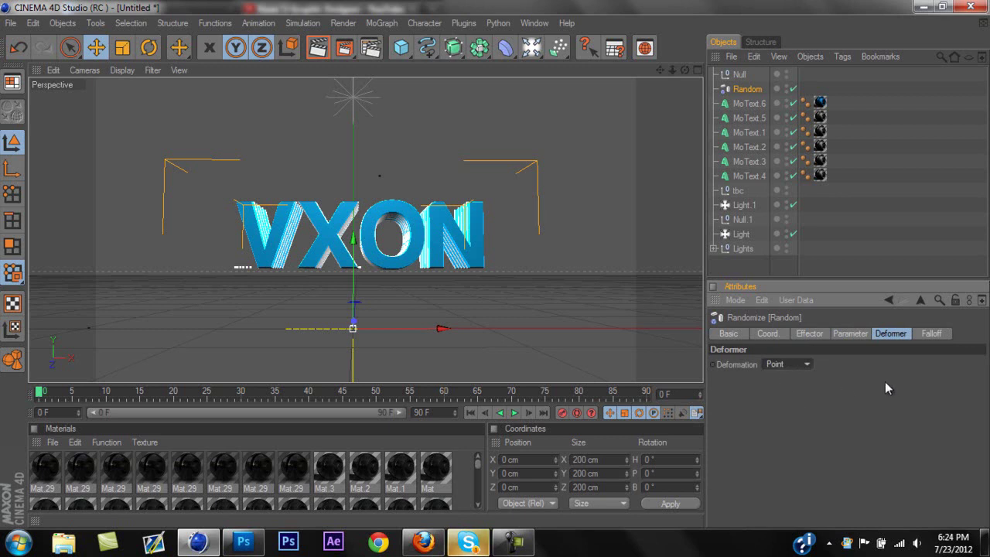
{"action": "left_click", "coordinate": [823, 338]}
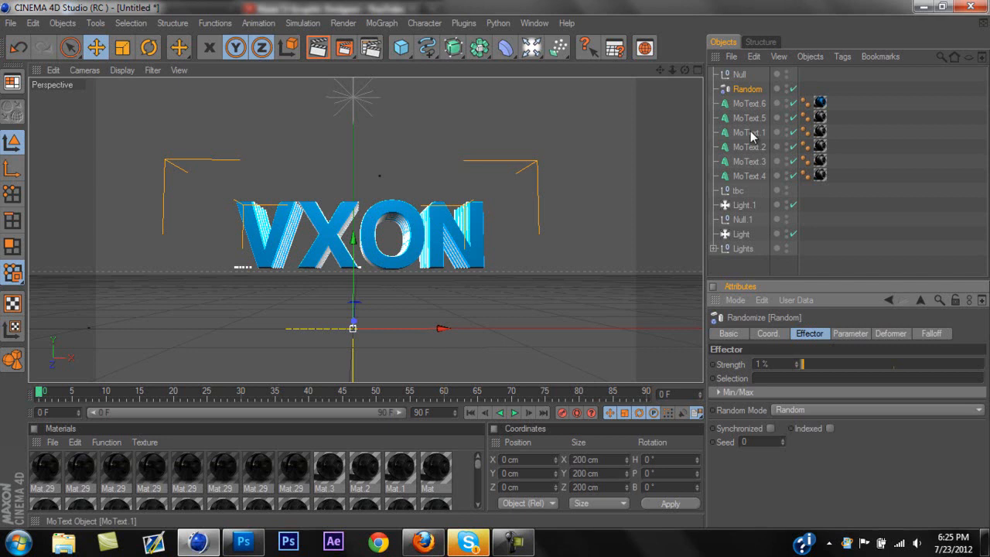
Step: Move the six MoText objects under the Null and collapse it
{"action": "left_click", "coordinate": [749, 103]}
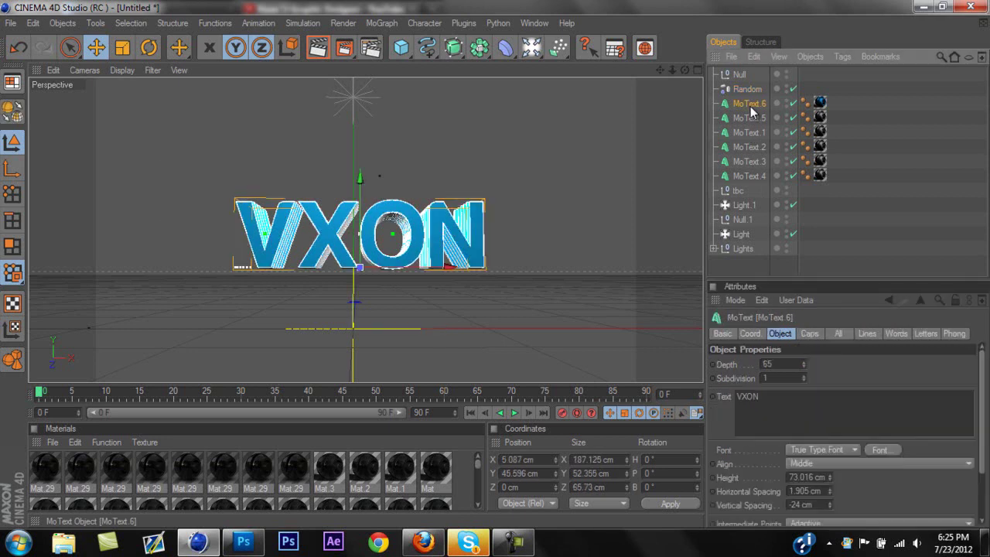
{"action": "left_click", "coordinate": [752, 174], "text": "shift"}
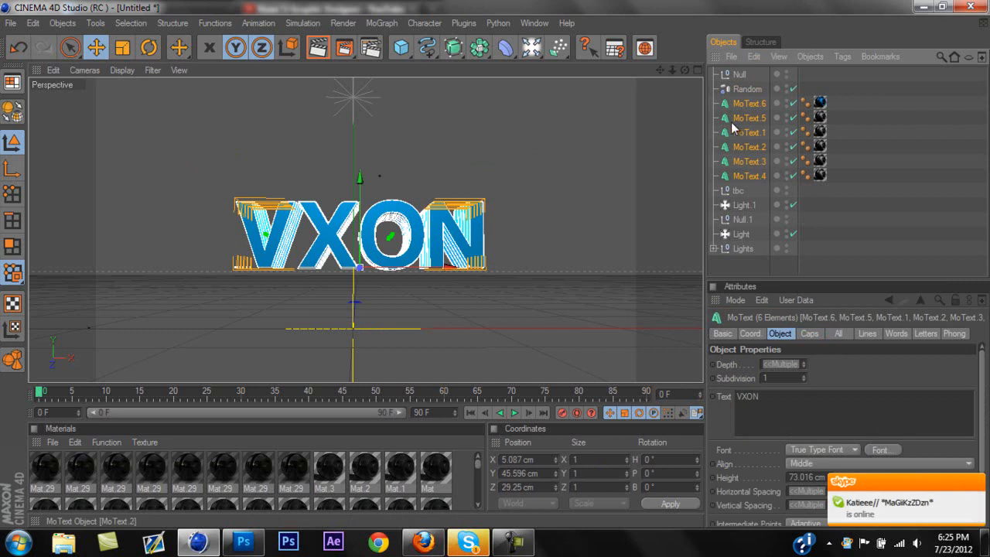
{"action": "left_click_drag", "start_coordinate": [747, 109], "coordinate": [741, 77]}
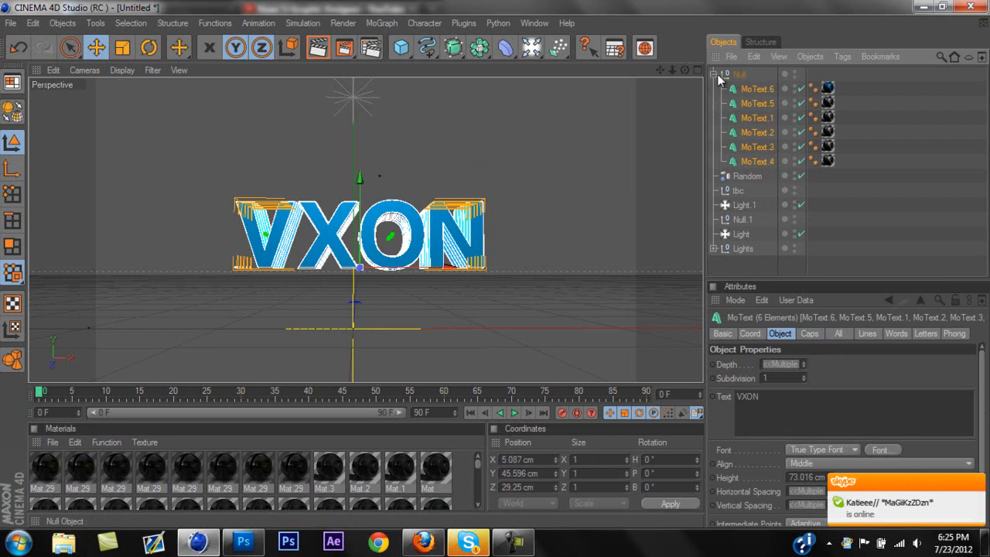
{"action": "left_click", "coordinate": [719, 76]}
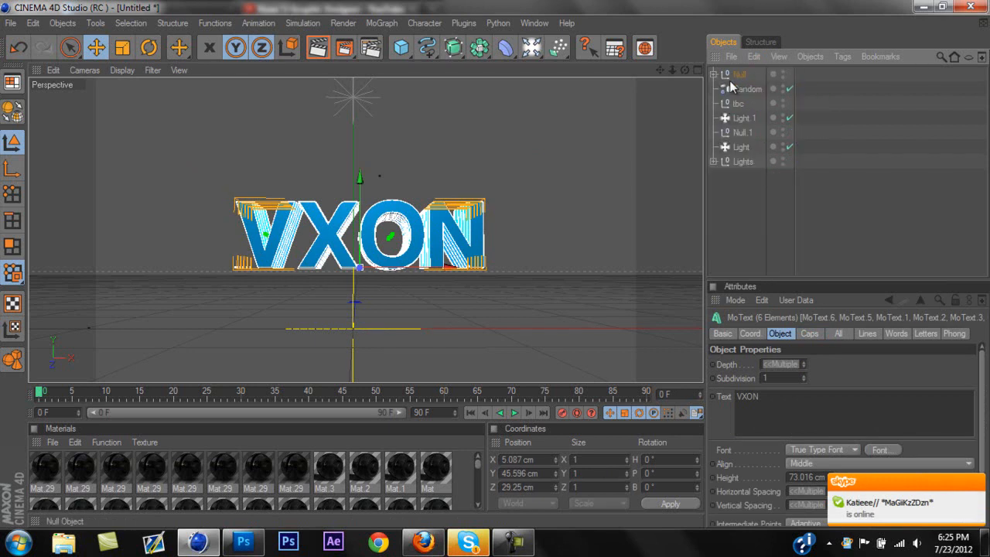
Step: Move the Random effector under the Null as well
{"action": "left_click", "coordinate": [749, 88]}
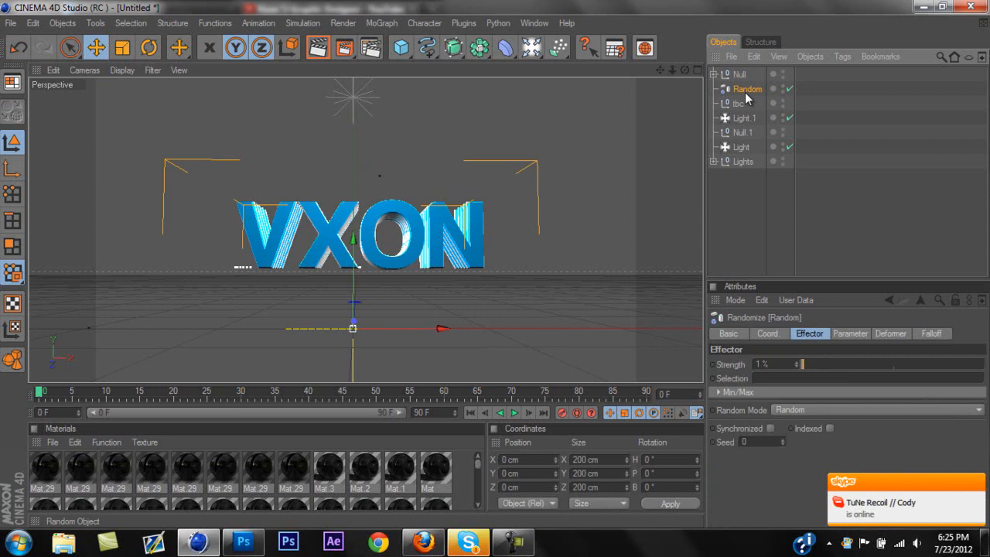
{"action": "left_click_drag", "start_coordinate": [745, 92], "coordinate": [741, 75]}
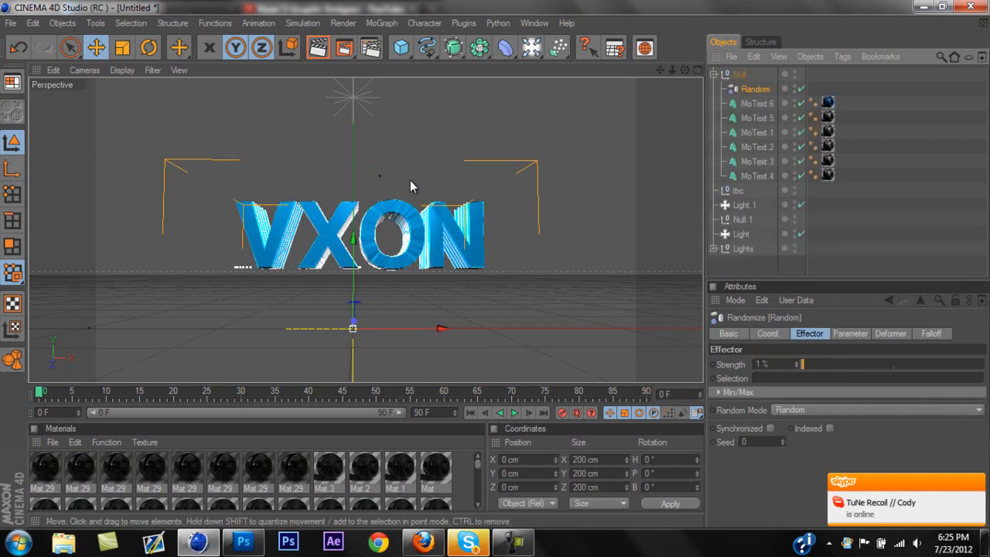
{"action": "left_click_drag", "start_coordinate": [670, 69], "coordinate": [514, 272]}
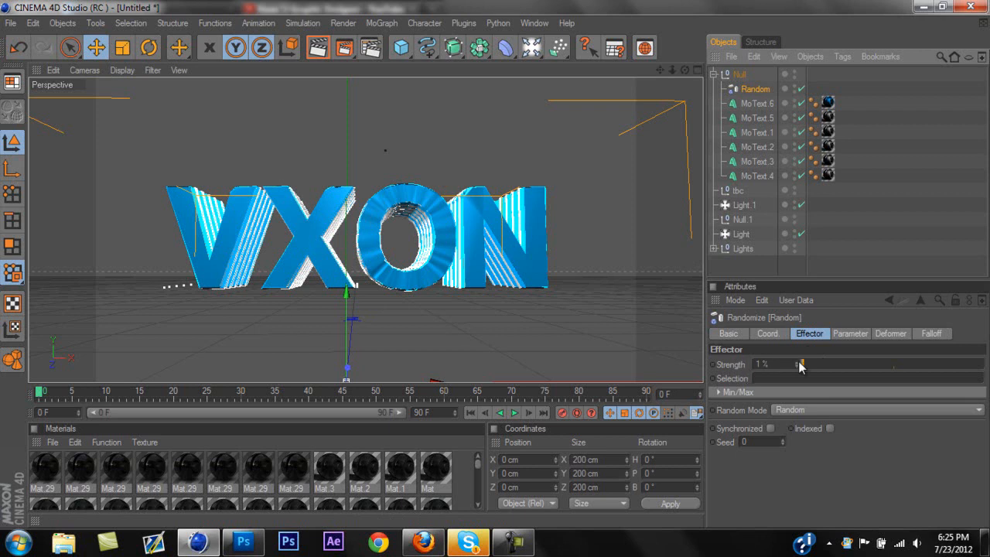
{"action": "left_click_drag", "start_coordinate": [801, 367], "coordinate": [799, 373]}
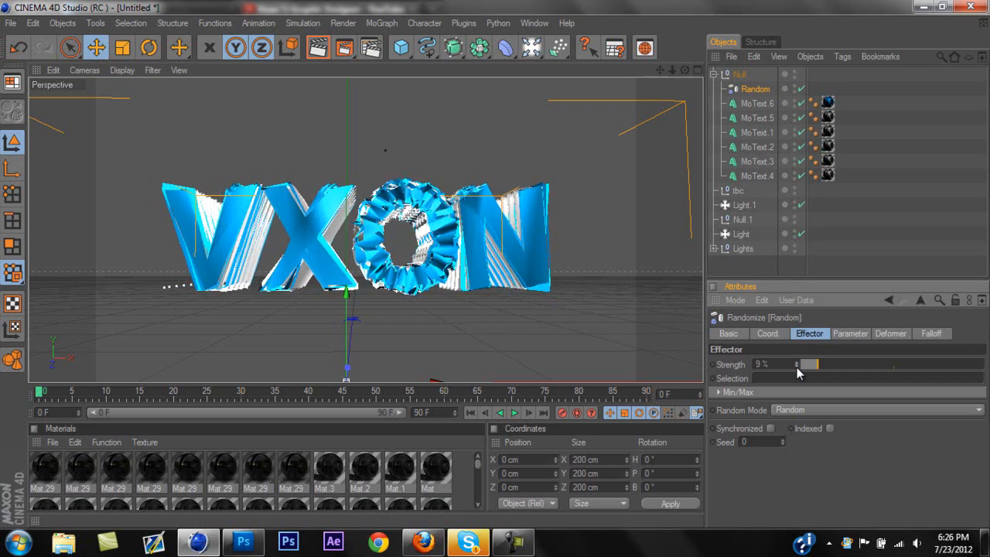
{"action": "left_click_drag", "start_coordinate": [797, 367], "coordinate": [797, 373]}
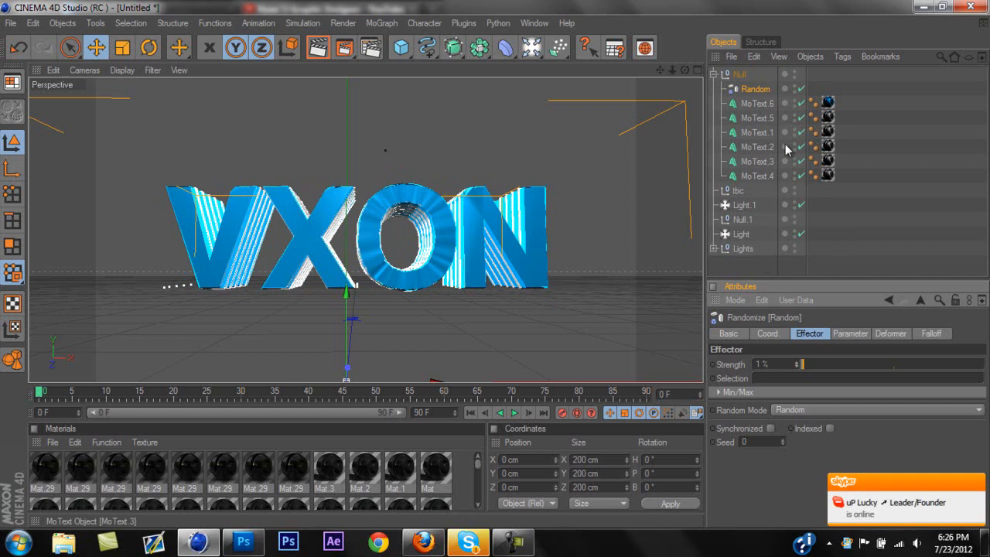
Step: Change the font of all six VXON MoText objects to Space Bd BT
{"action": "left_click", "coordinate": [758, 103]}
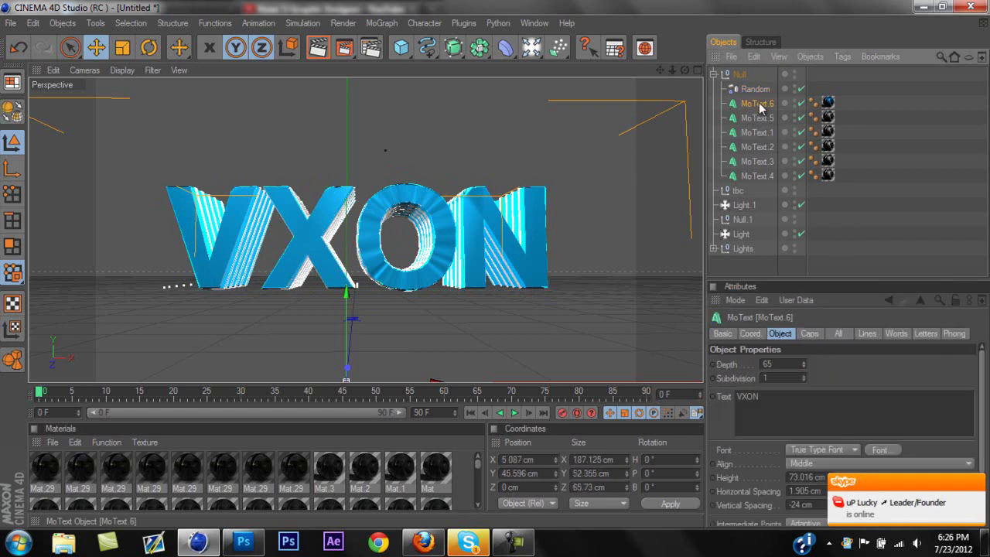
{"action": "left_click", "coordinate": [760, 175], "text": "shift"}
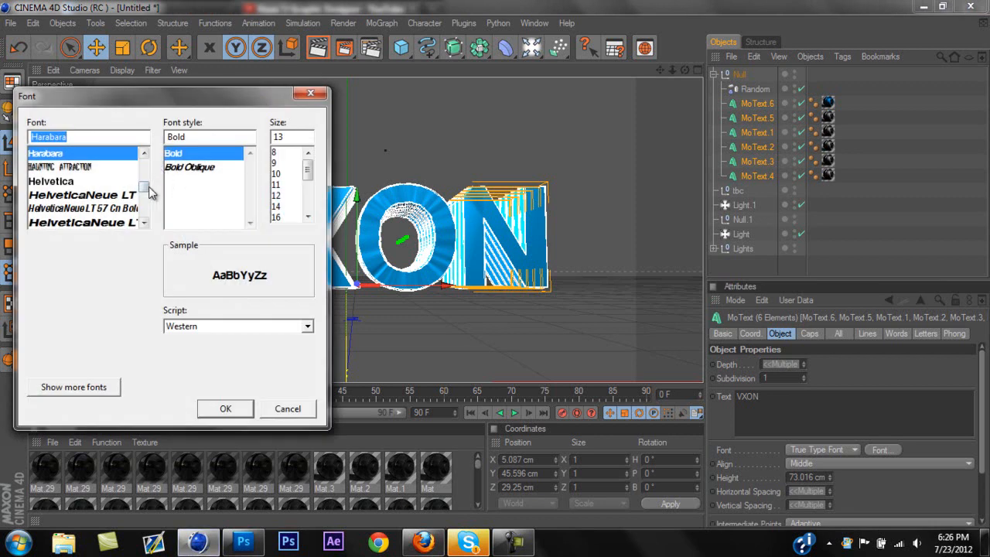
{"action": "left_click_drag", "start_coordinate": [144, 186], "coordinate": [143, 199]}
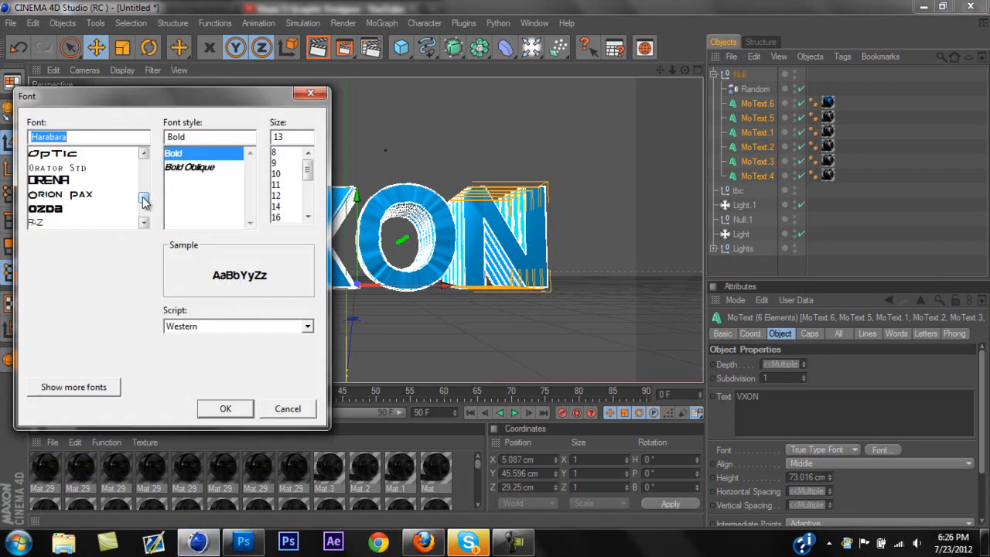
{"action": "type", "text": "sp"}
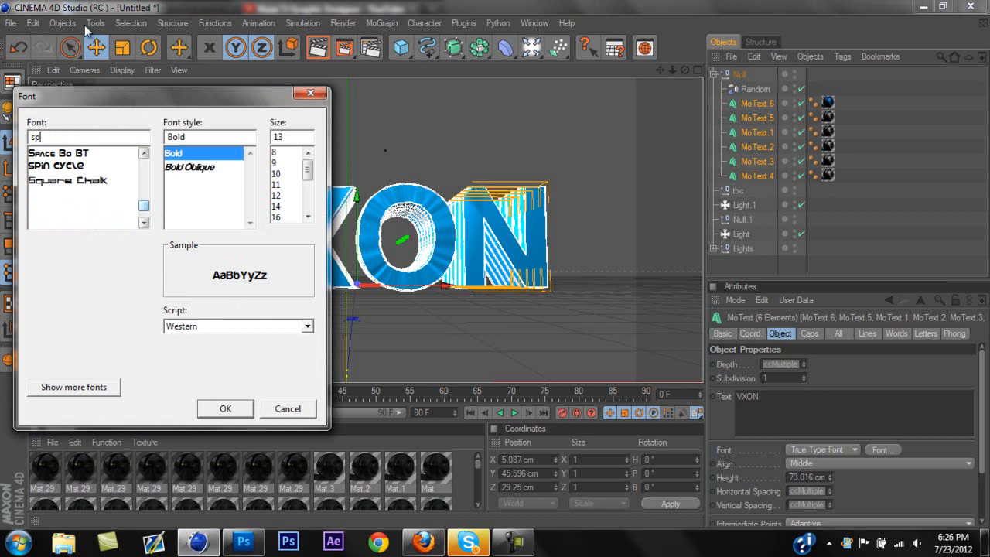
{"action": "left_click", "coordinate": [73, 155]}
{"action": "left_click", "coordinate": [228, 409]}
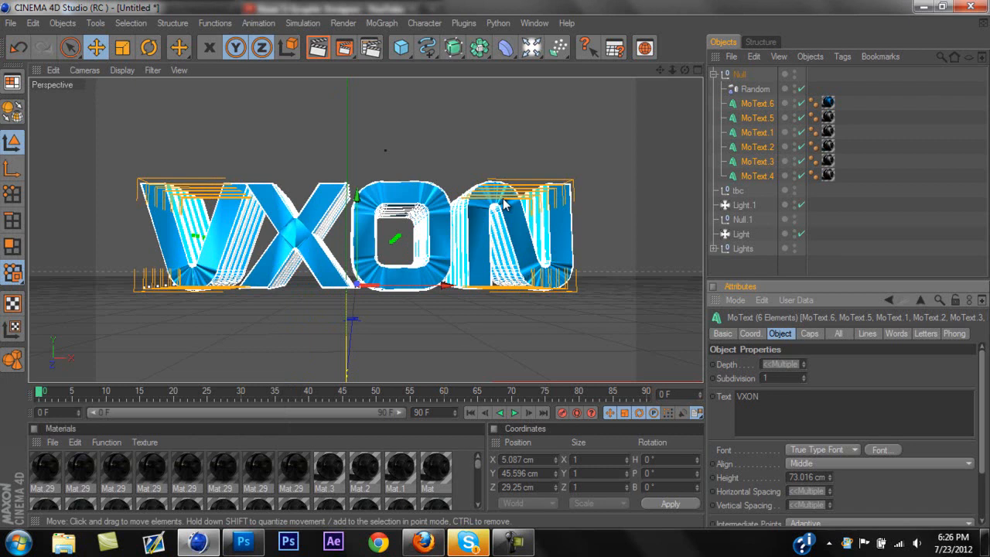
Step: Deselect the MoText objects and render the rippled VXON text in the viewport
{"action": "left_click", "coordinate": [789, 259]}
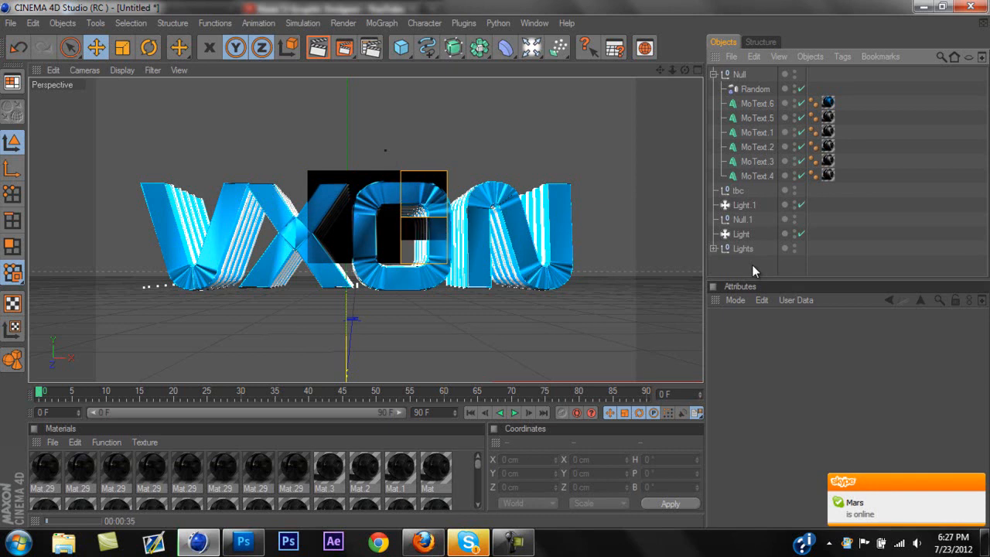
{"action": "left_click", "coordinate": [522, 543]}
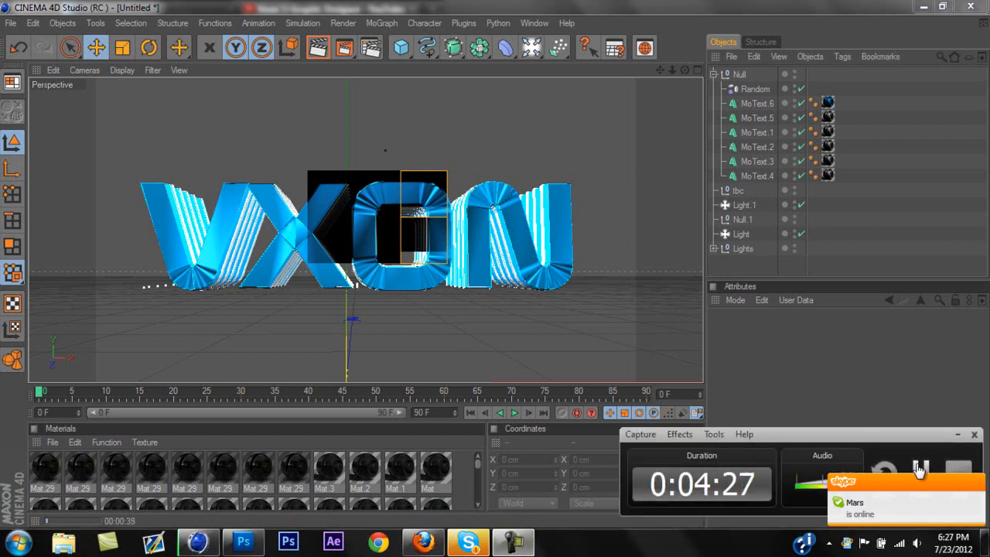